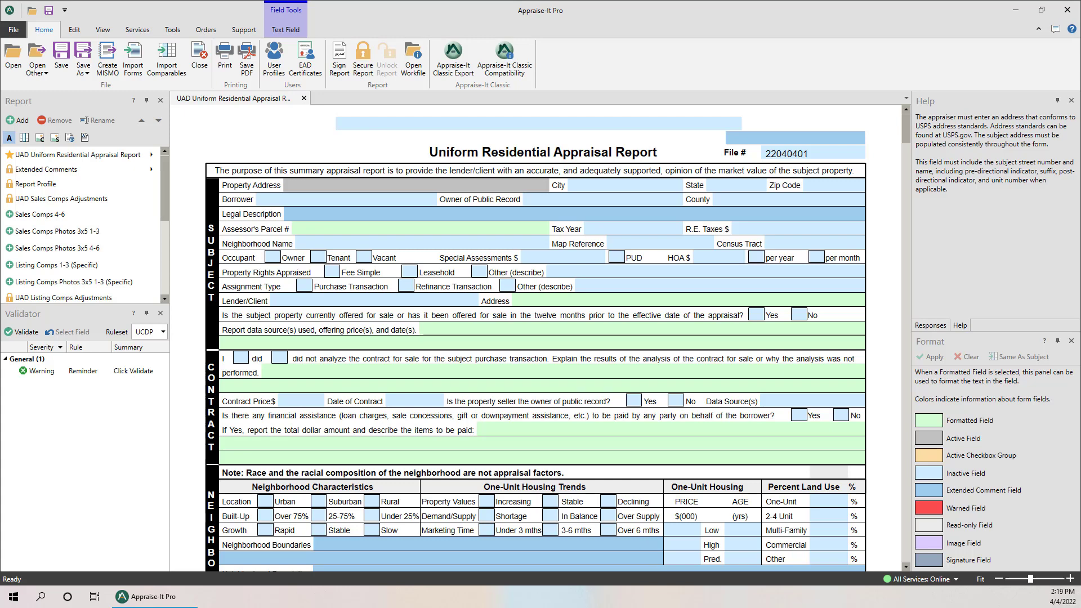
Open the Sketch-It sketch program and create a positive Living Area named First Floor with all exterior dimensions shown.
left_click(169, 31)
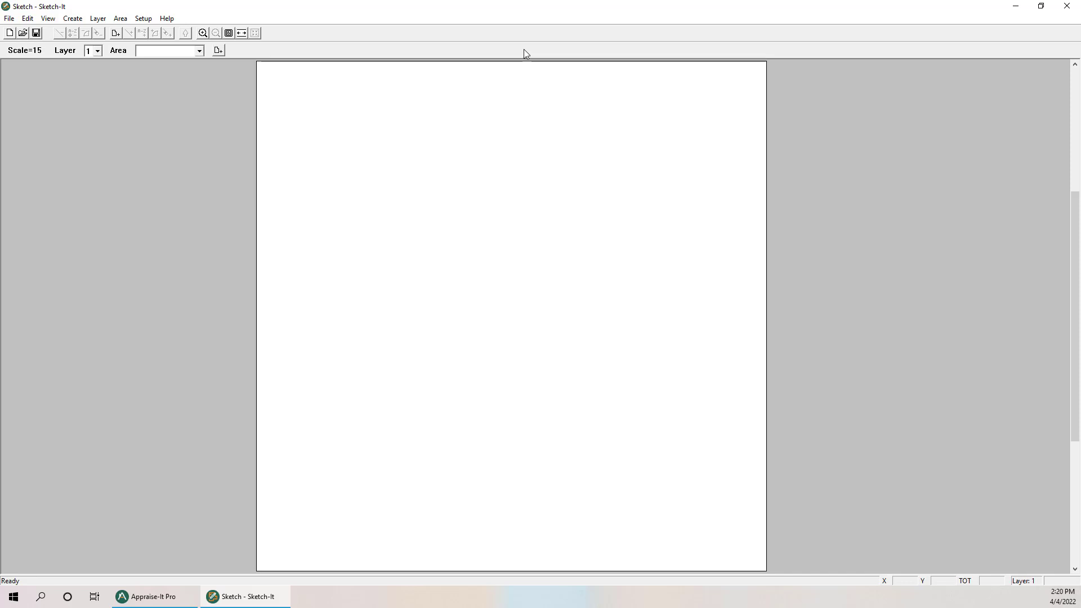
left_click(220, 50)
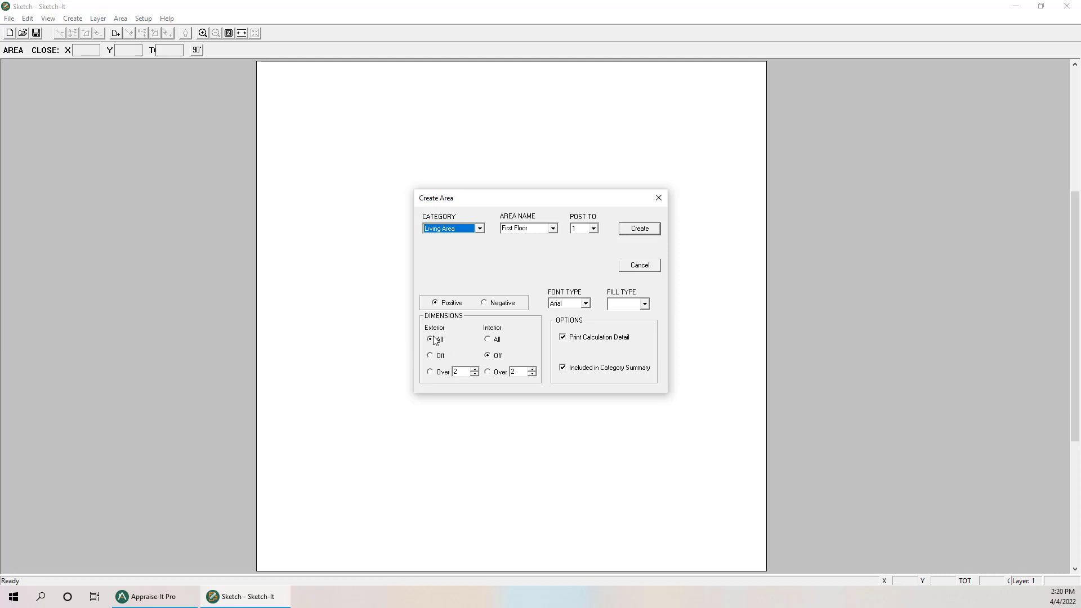
left_click(638, 228)
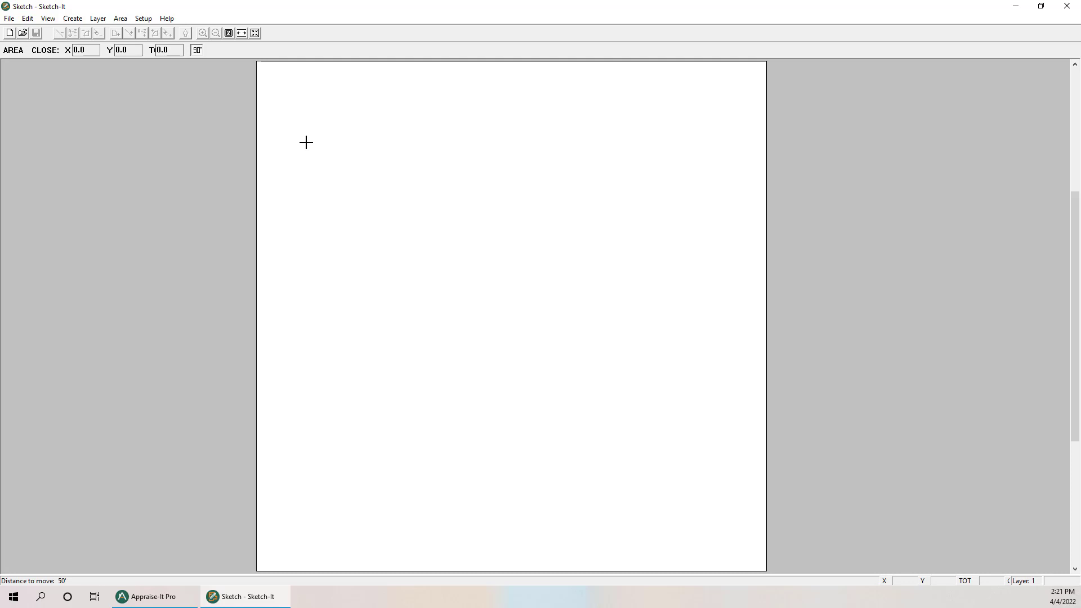
Draw the first three First Floor walls: 50' to the right, 60' down and 55.5' to the left.
key("Right")
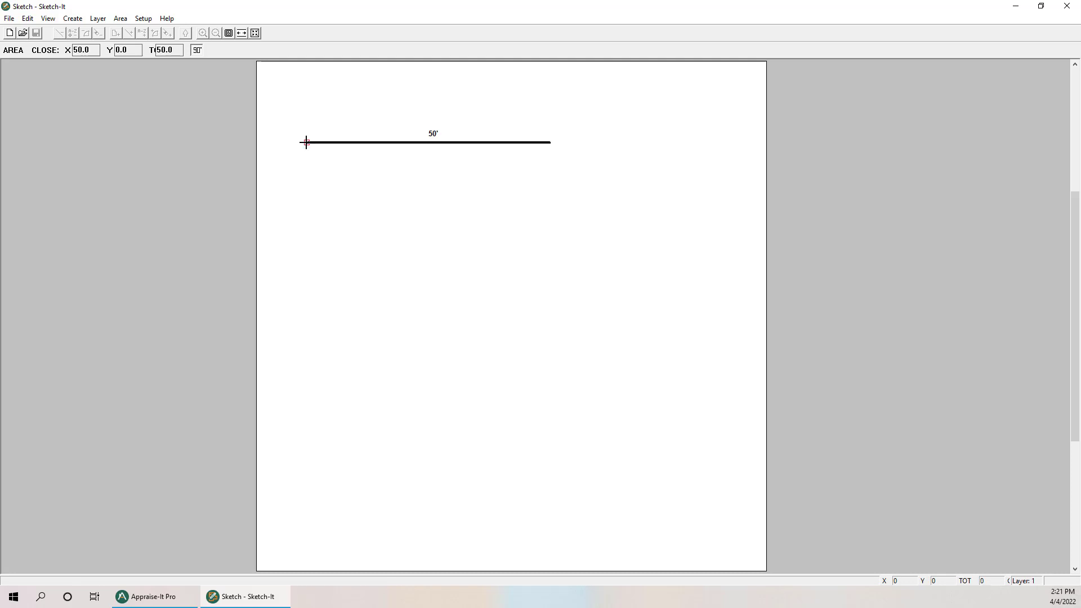
type("60")
key("Down")
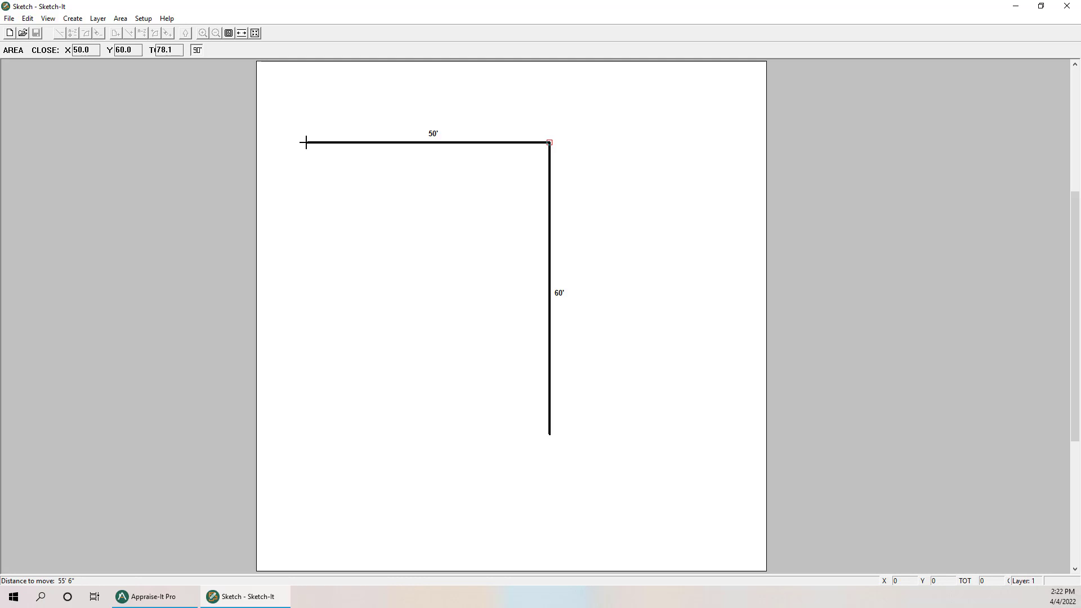
key("Left")
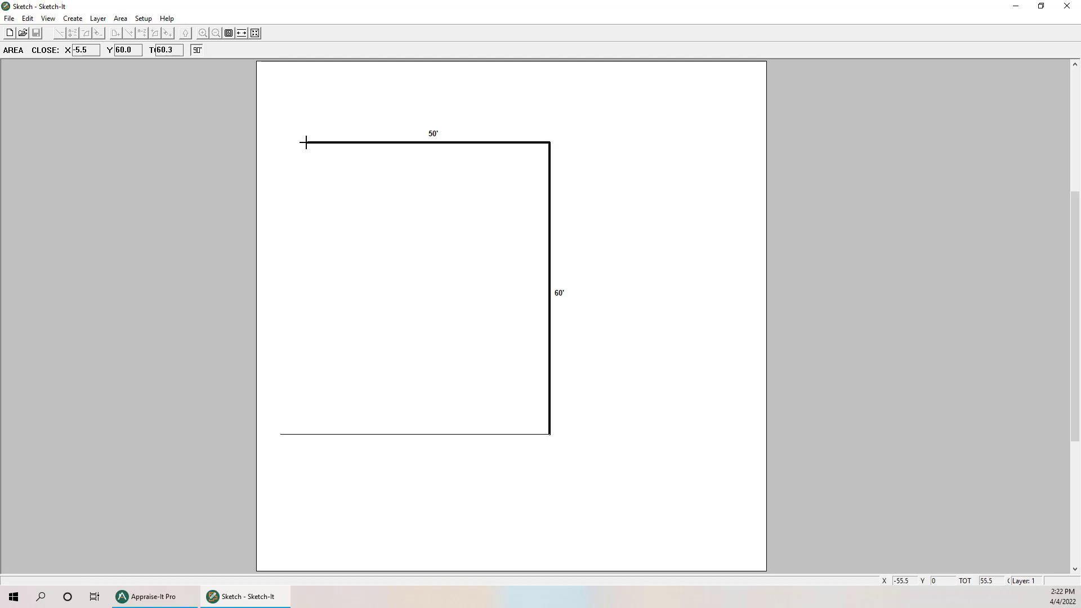
key("Return")
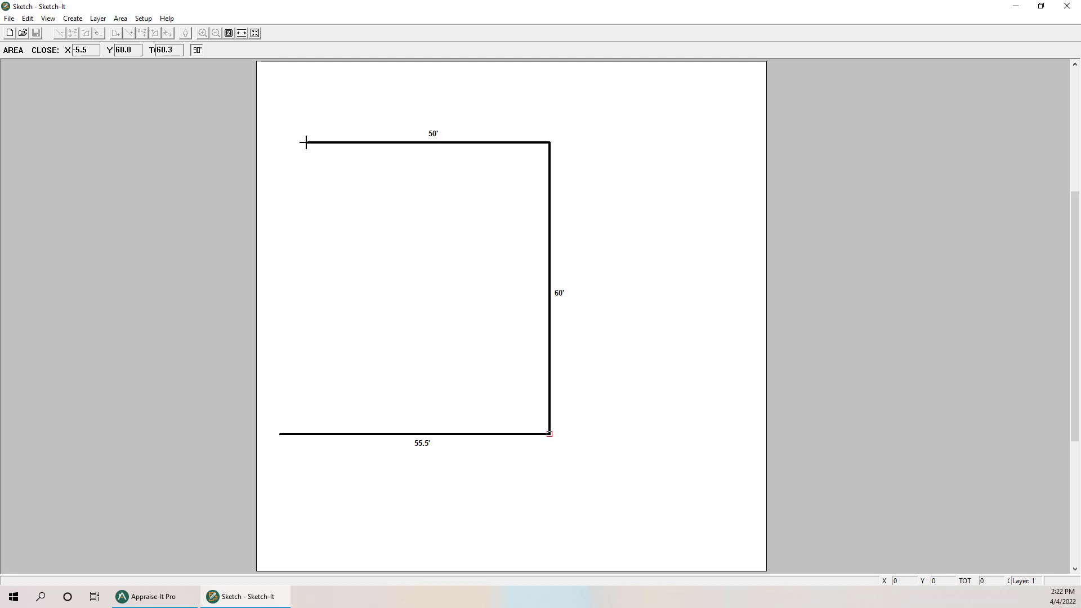
Complete the First Floor outline with walls 30' up, 5.5' right and 30' up to the start, and centre the sketch on the page.
type("30'")
key("Return")
type("5")
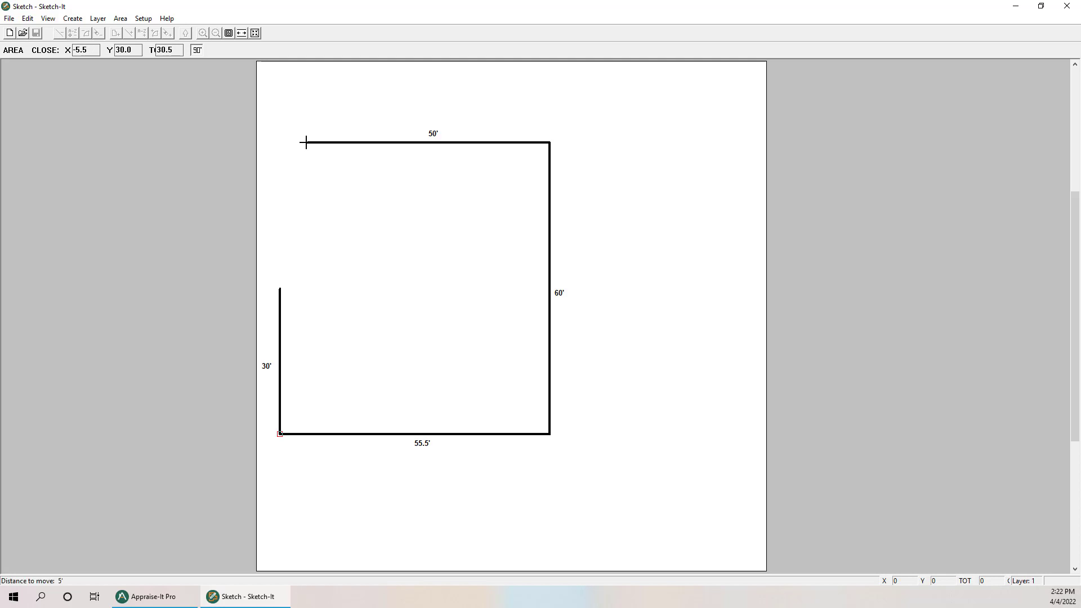
type(".5")
key("Right")
key("Return")
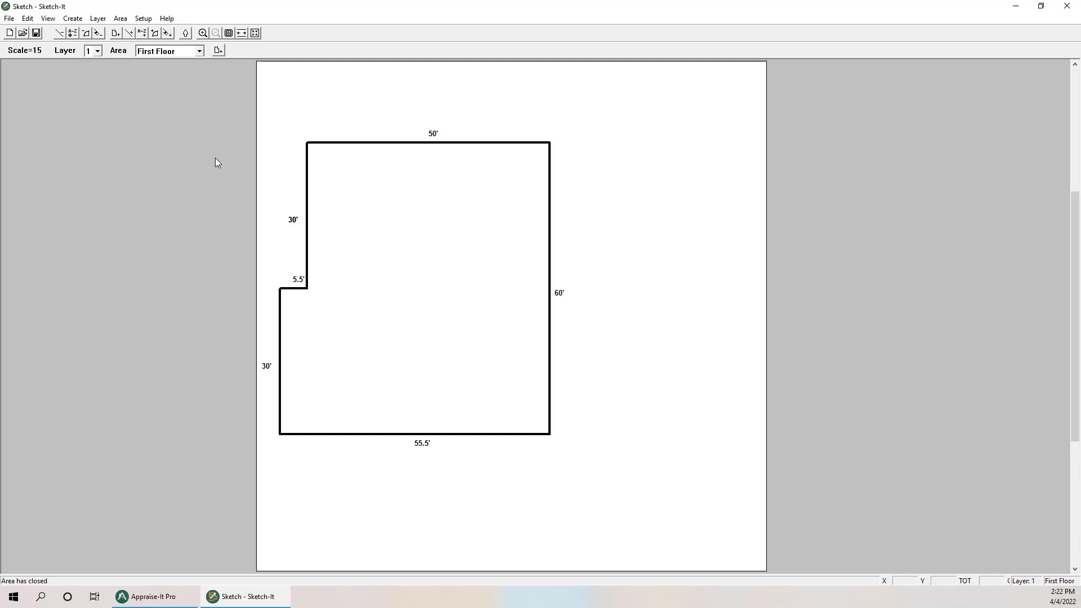
left_click(242, 33)
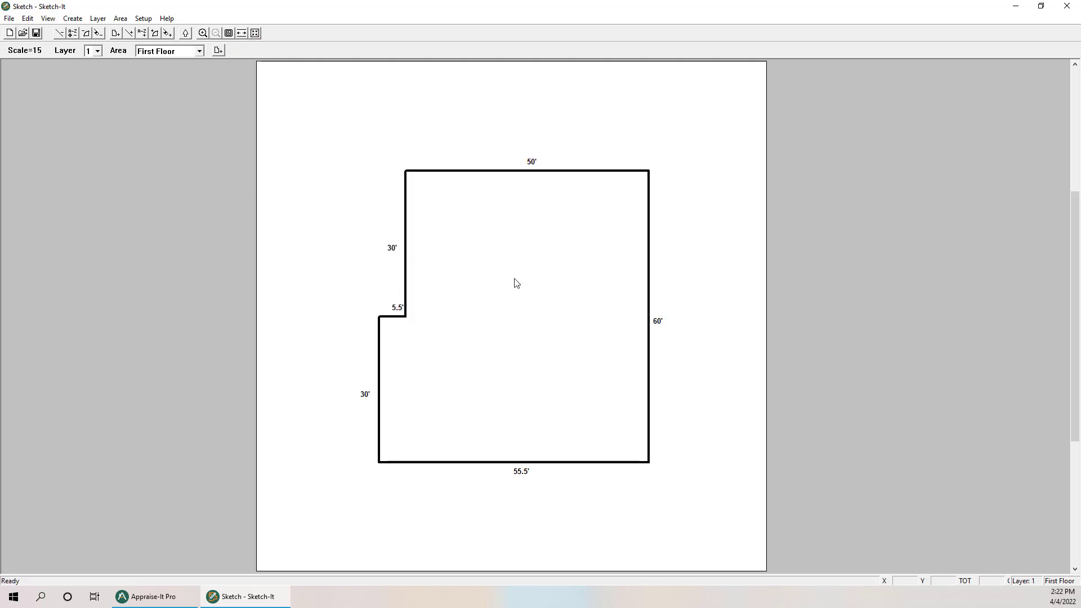
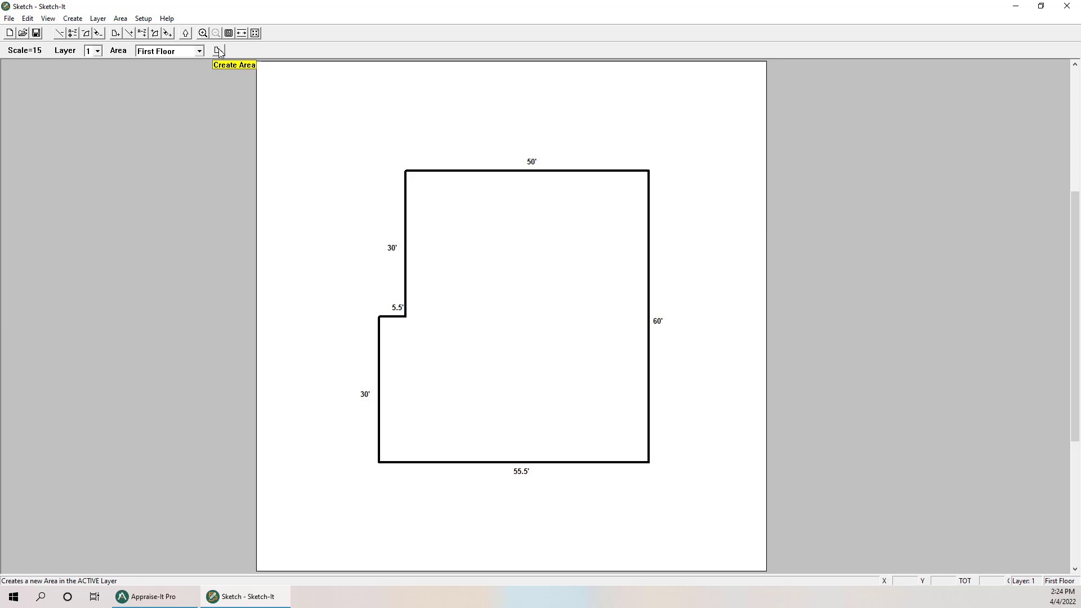
Create a negative First Floor living area with exterior dimensions off and a light grey fill.
left_click(219, 50)
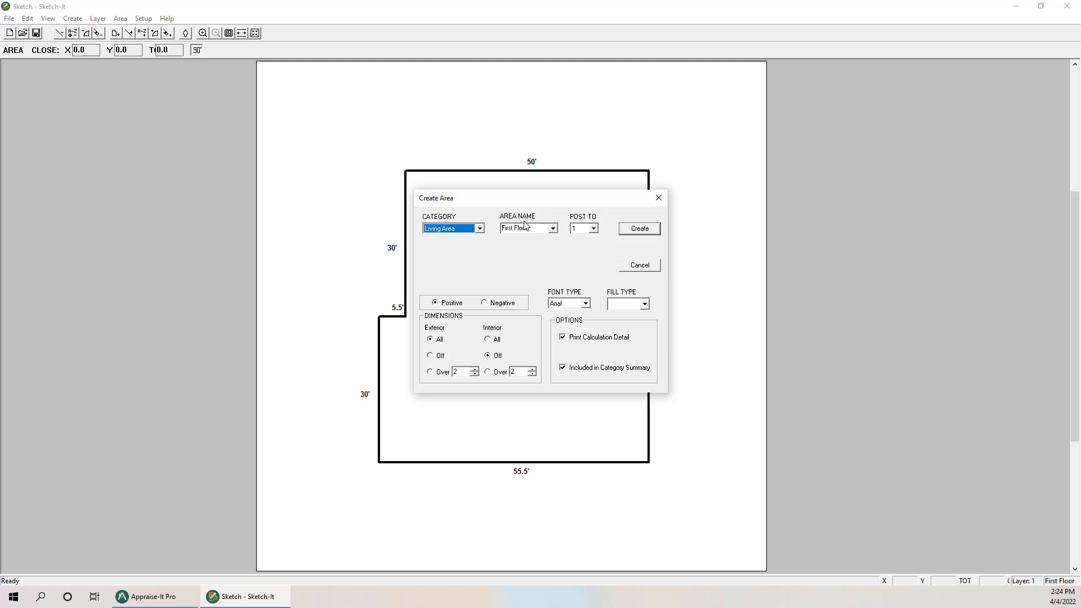
left_click(484, 304)
left_click(430, 356)
left_click(643, 305)
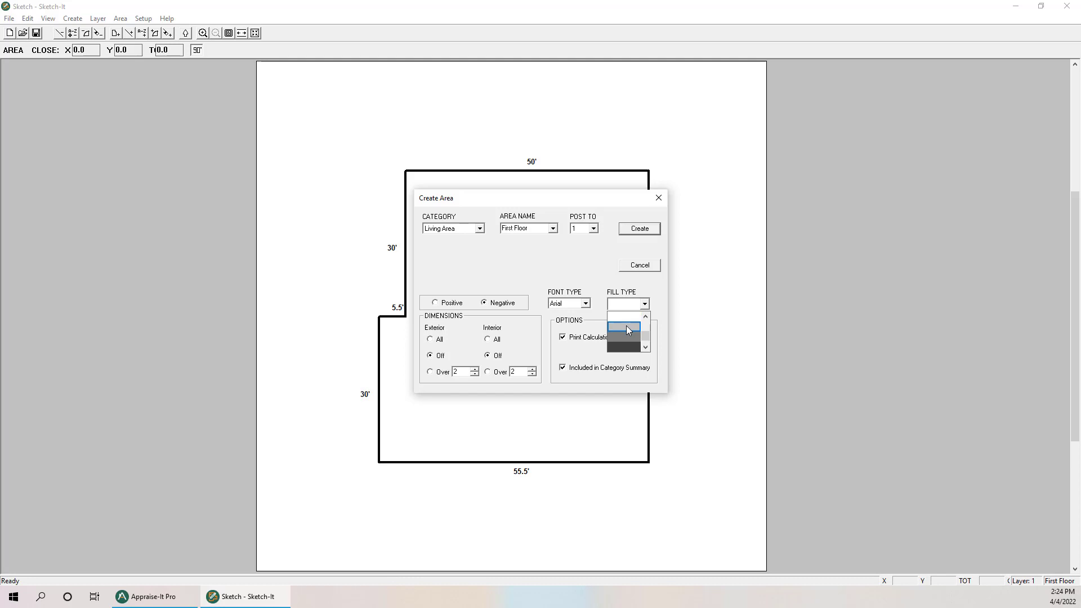
left_click(626, 327)
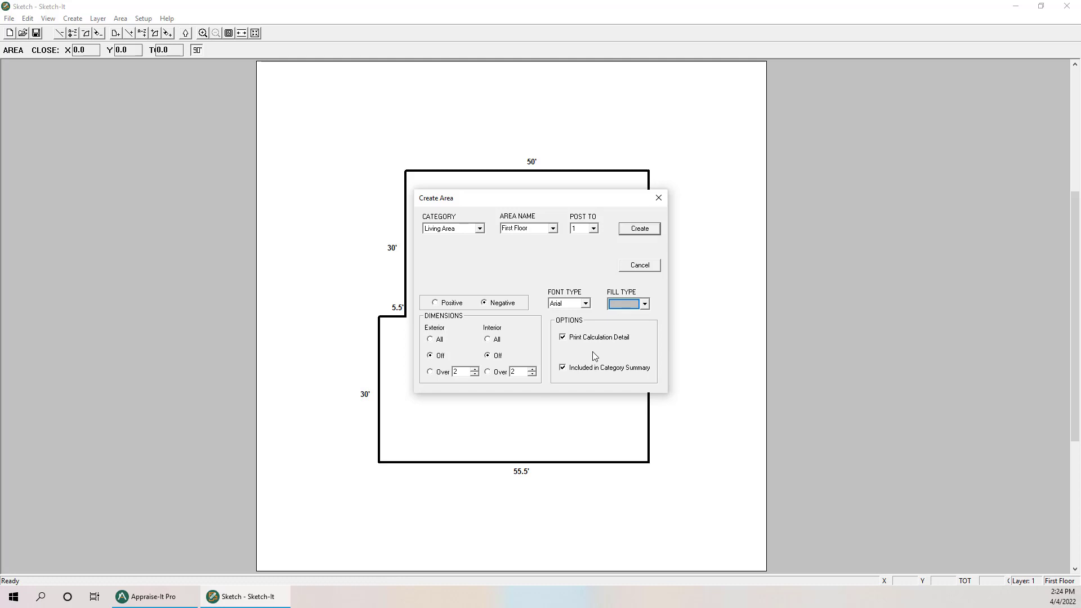
left_click(639, 229)
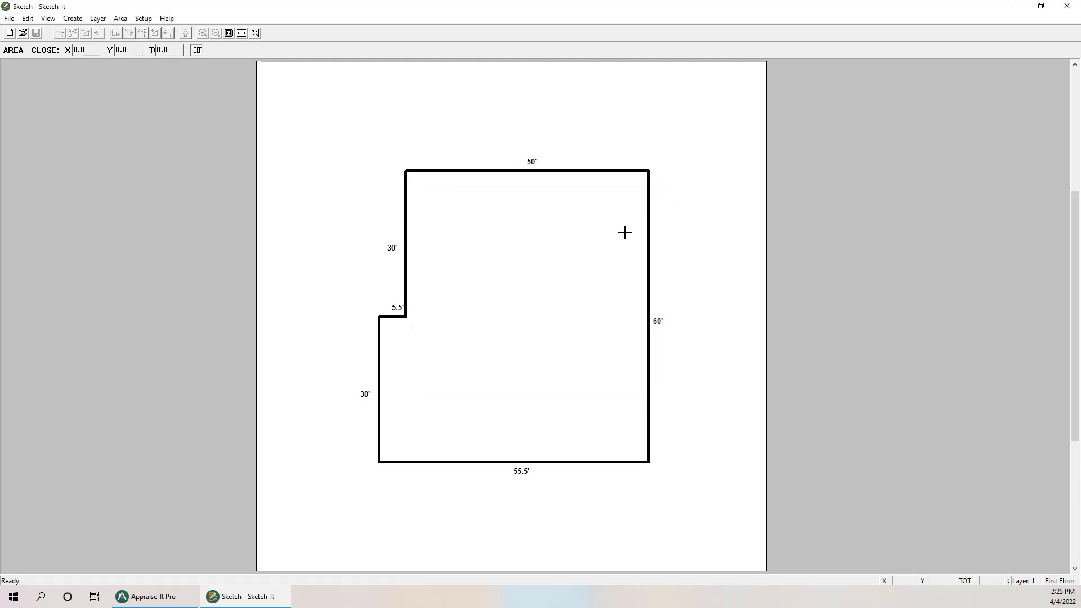
Draw the negative area as a 5' by 30' strip inside the outline, starting at the house's upper-left corner.
left_click(398, 165)
type("5")
key("Right")
type("30")
key("Down")
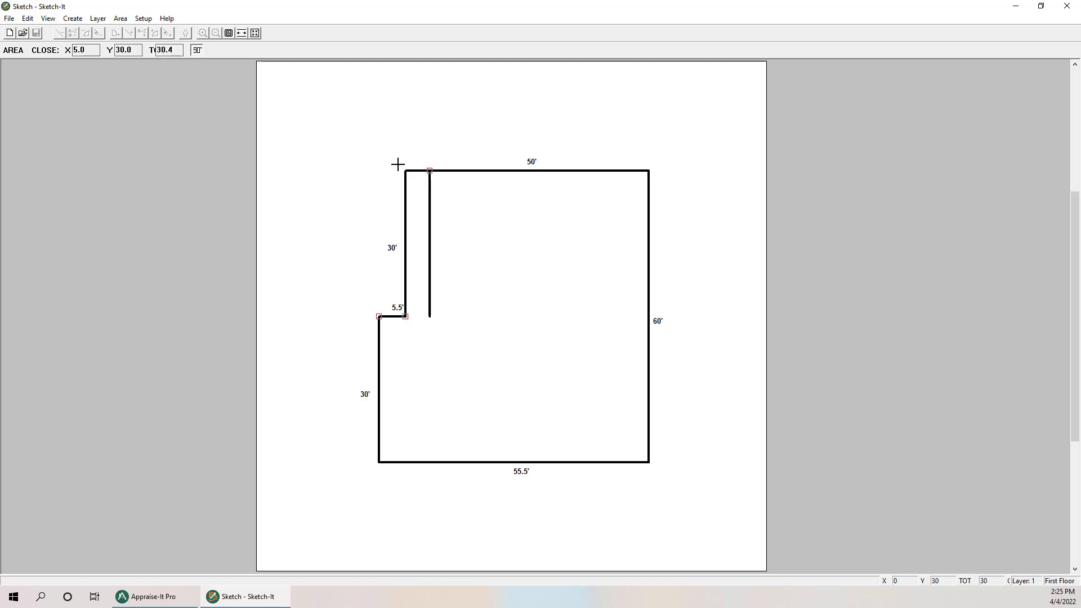
type("5")
key("Left")
type("30")
key("Up")
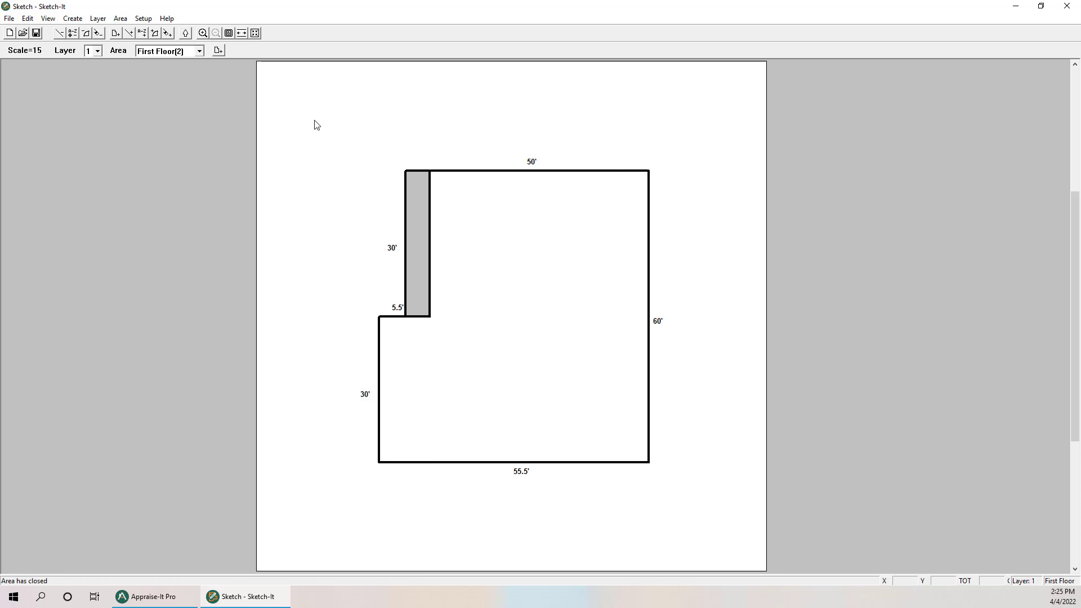
Set up a second negative First Floor living area, again with exterior dimensions off and light grey fill.
left_click(219, 52)
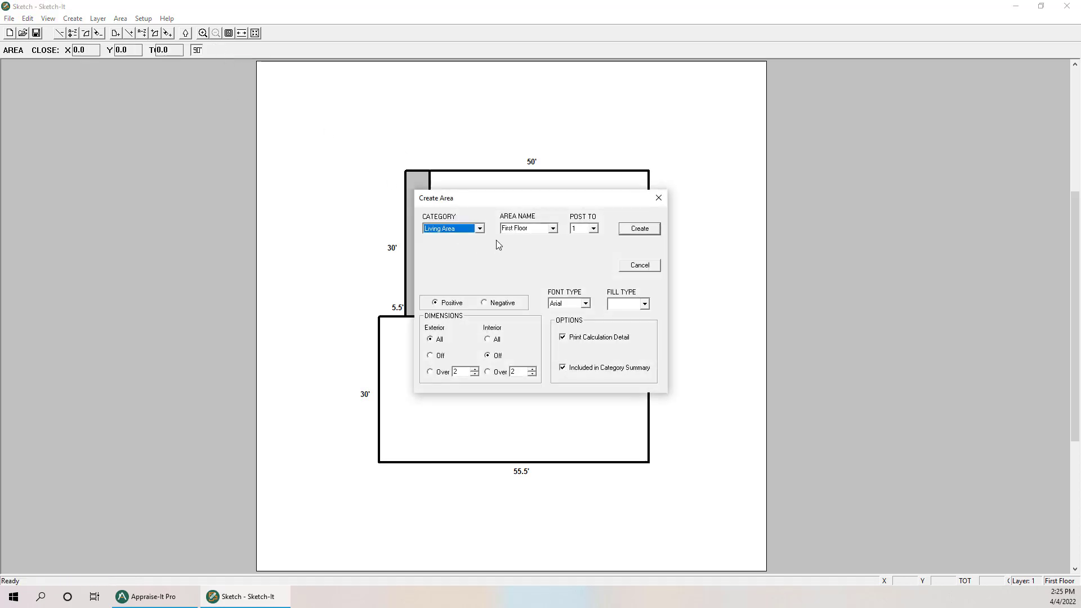
left_click(491, 303)
left_click(430, 357)
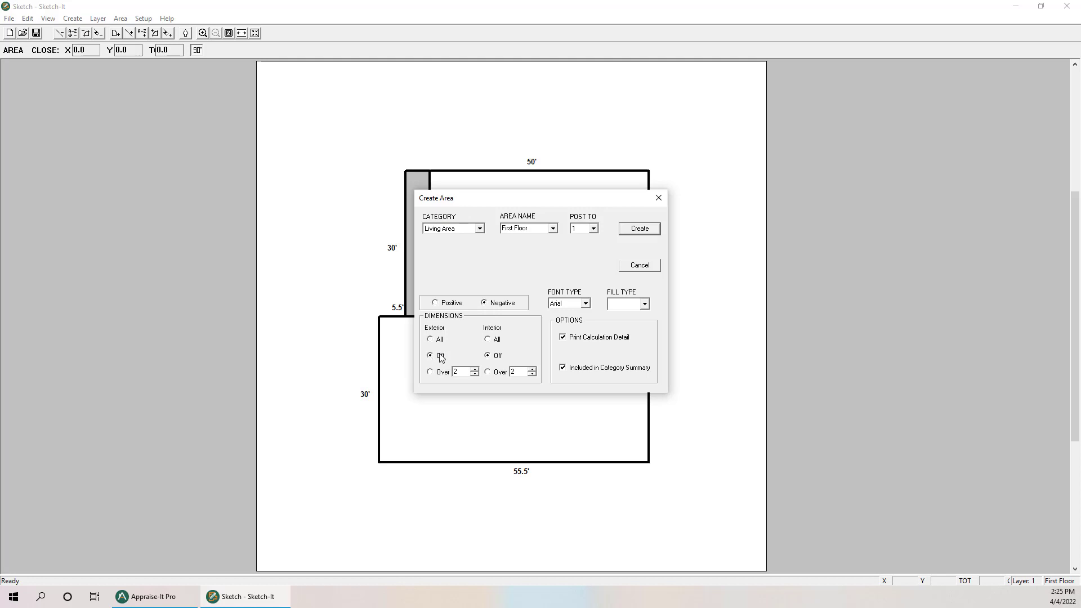
left_click(644, 304)
left_click(623, 326)
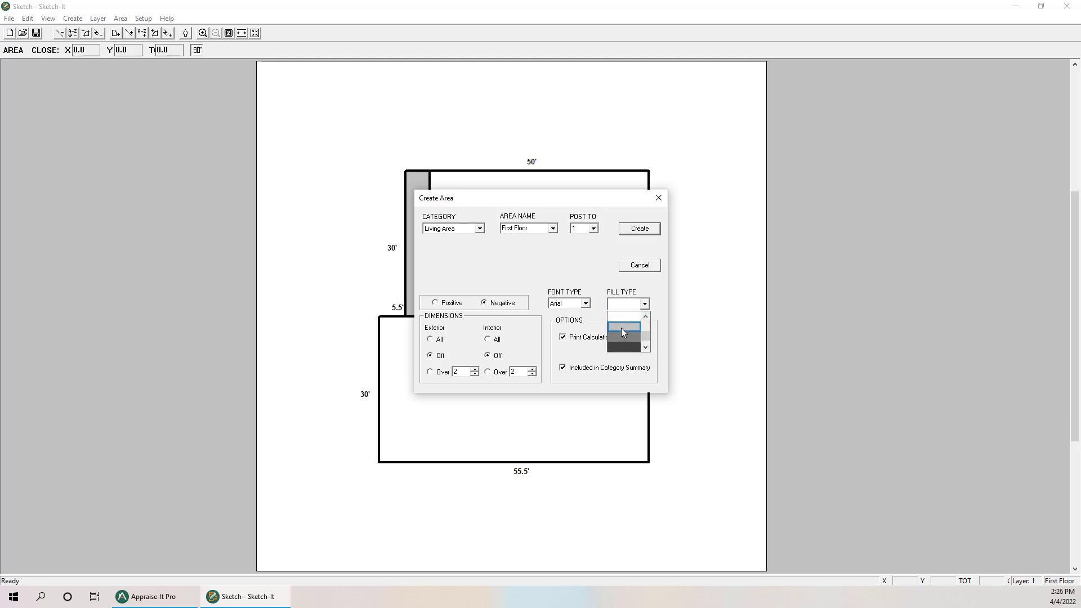
left_click(637, 230)
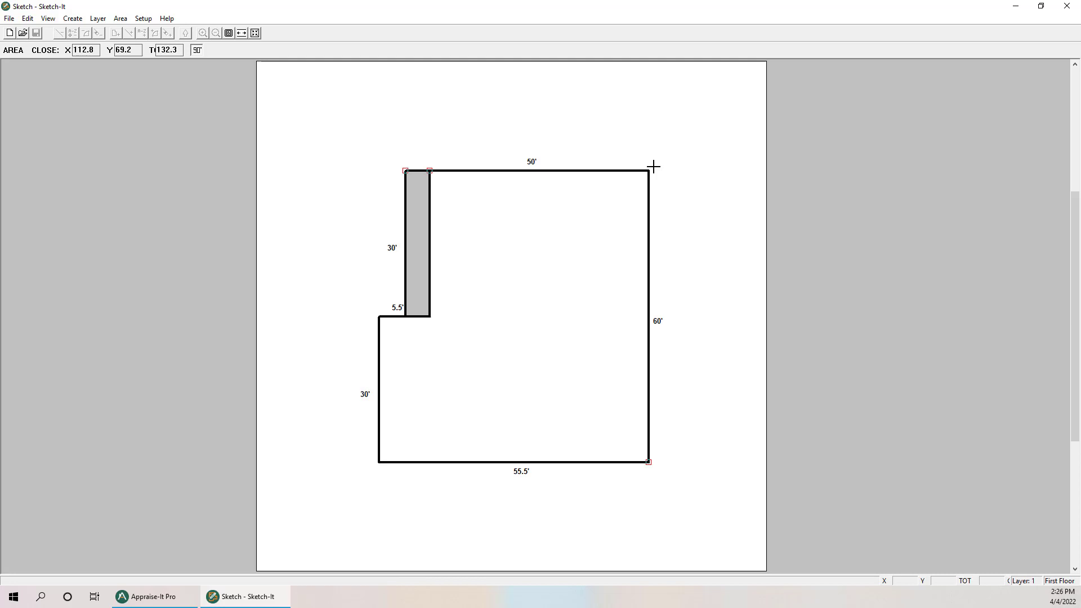
Draw the second negative area as a 5' by 30' strip inside the outline, starting at the house's upper-right corner.
key("Left")
type("5")
key("Return")
key("Down")
type("30")
key("Return")
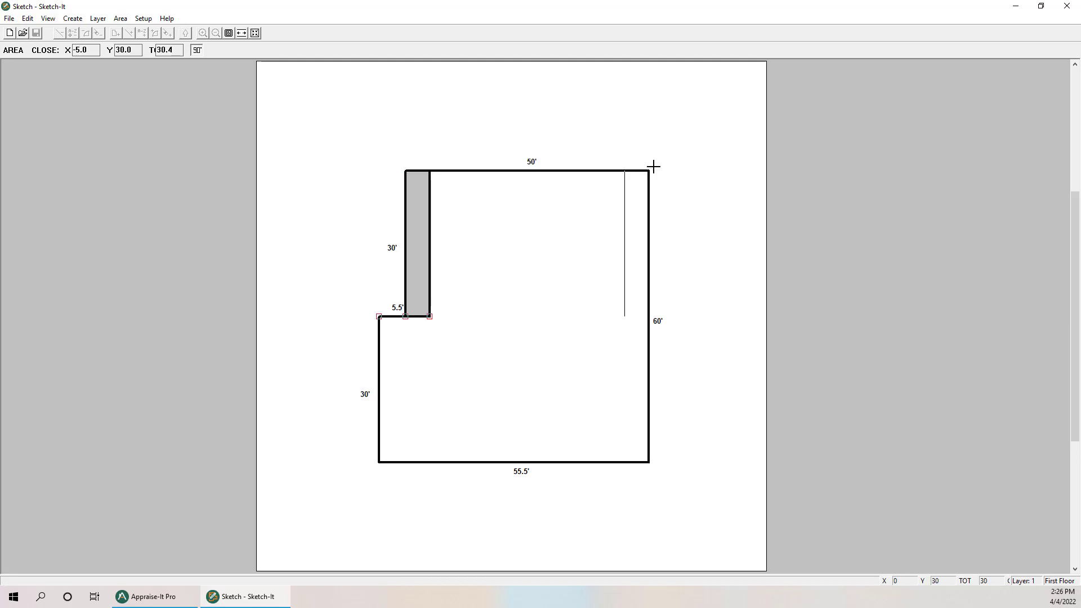
type("5")
key("Return")
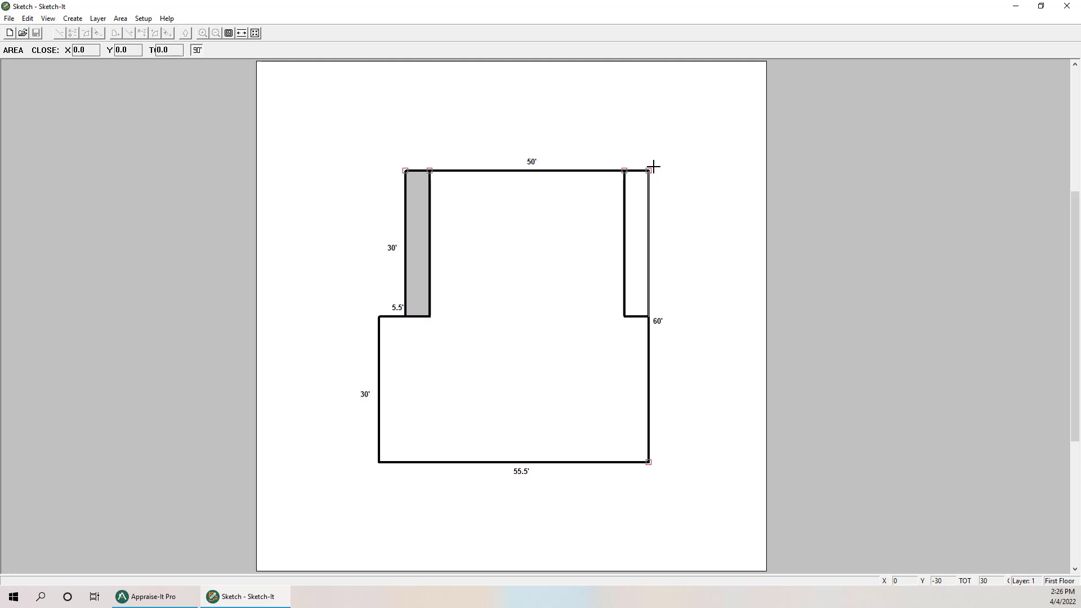
key("Return")
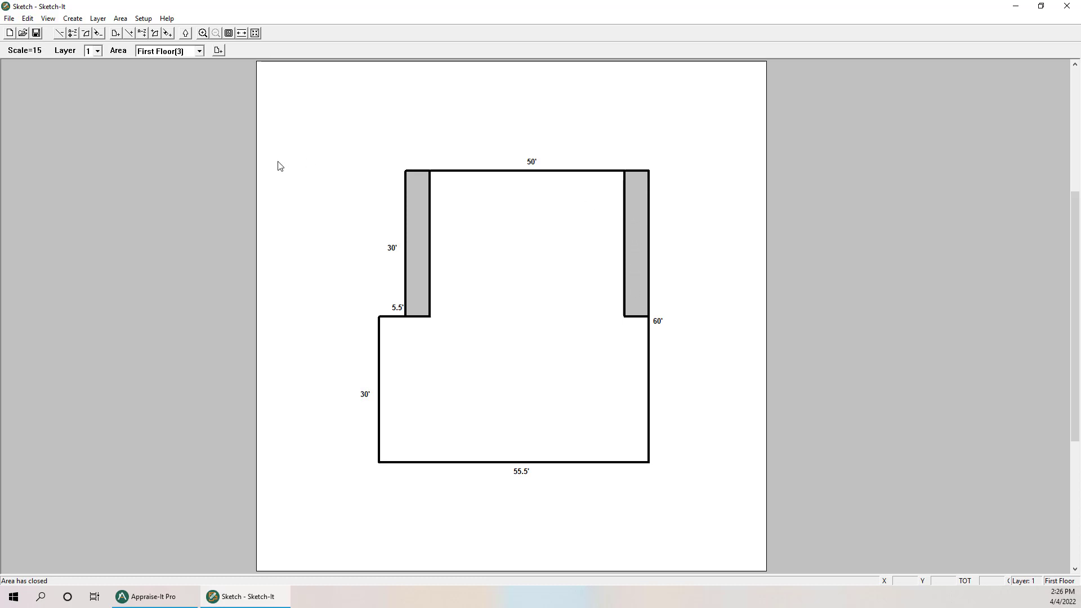
Add the text label "Below 5 Feet", rotated to read upward, inside the left grey strip.
left_click(142, 34)
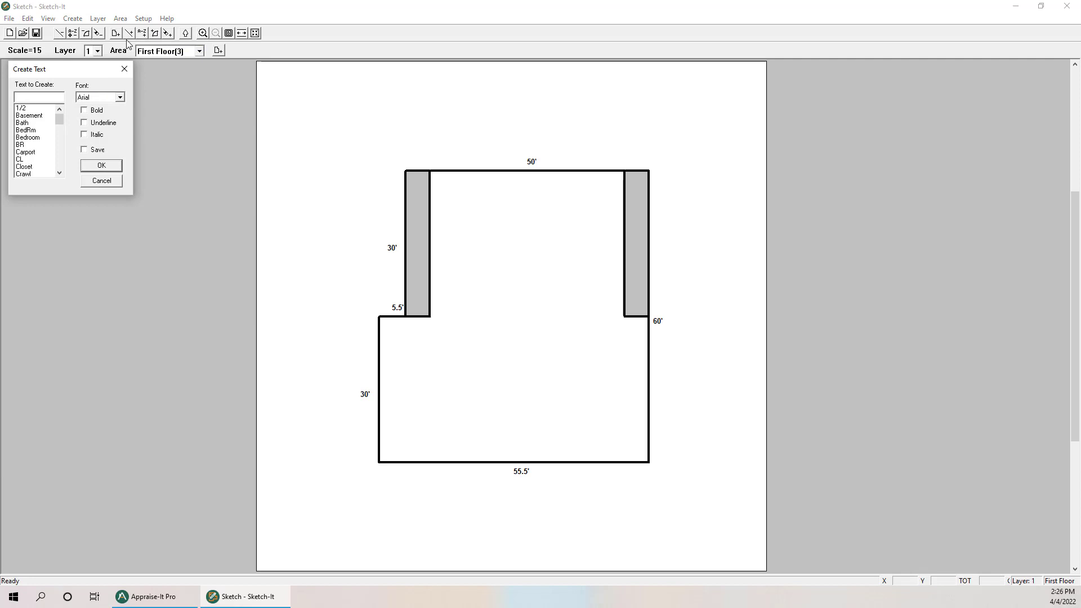
type("Below")
key("BackSpace")
key("BackSpace")
type("Feet")
left_click(101, 165)
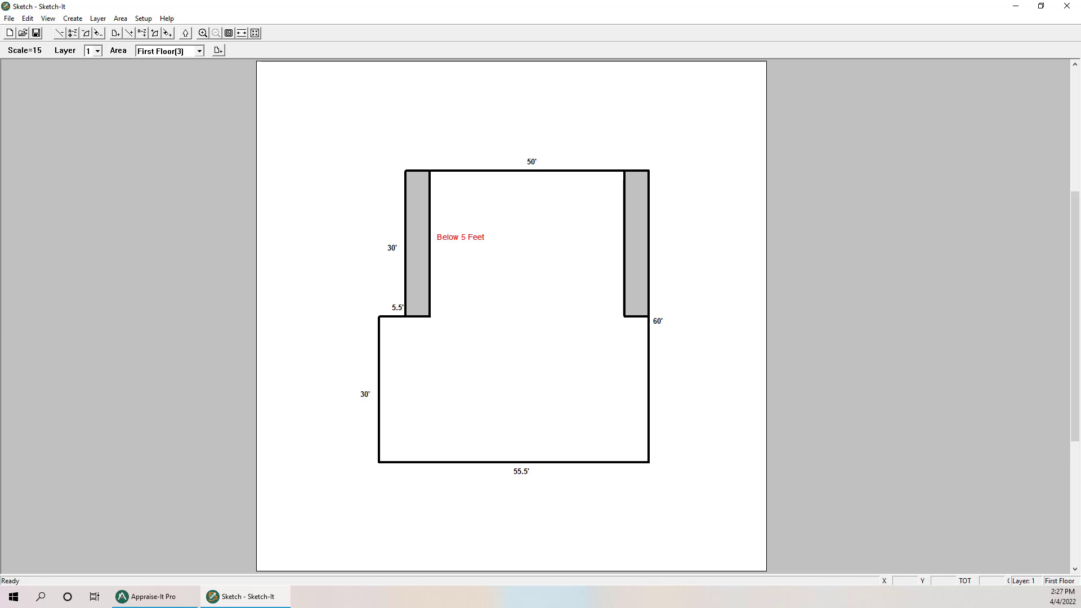
key("r")
key("r")
key("Return")
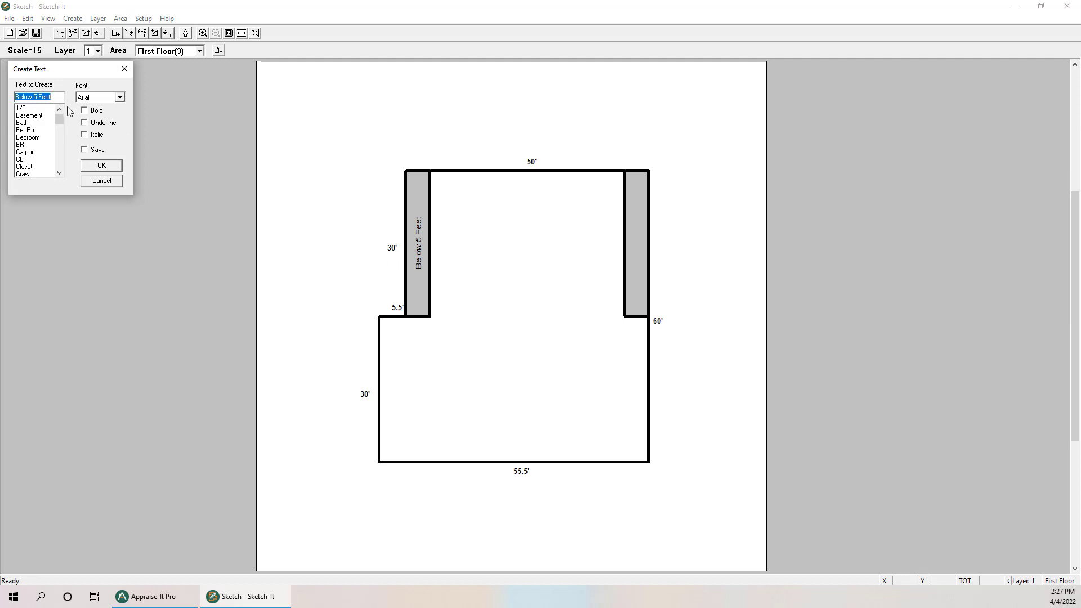
Place another "Below 5 Feet" label, rotated to read downward, inside the right grey strip and finish adding text.
left_click(100, 165)
key("r")
key("r")
key("r")
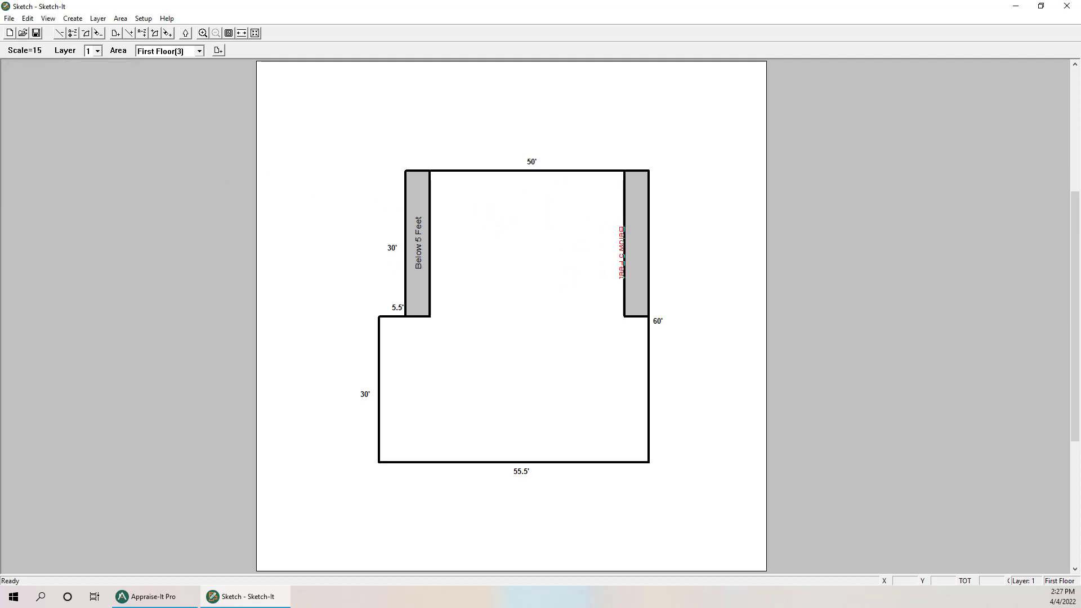
key("r")
key("r")
key("r")
key("r")
left_click(601, 188)
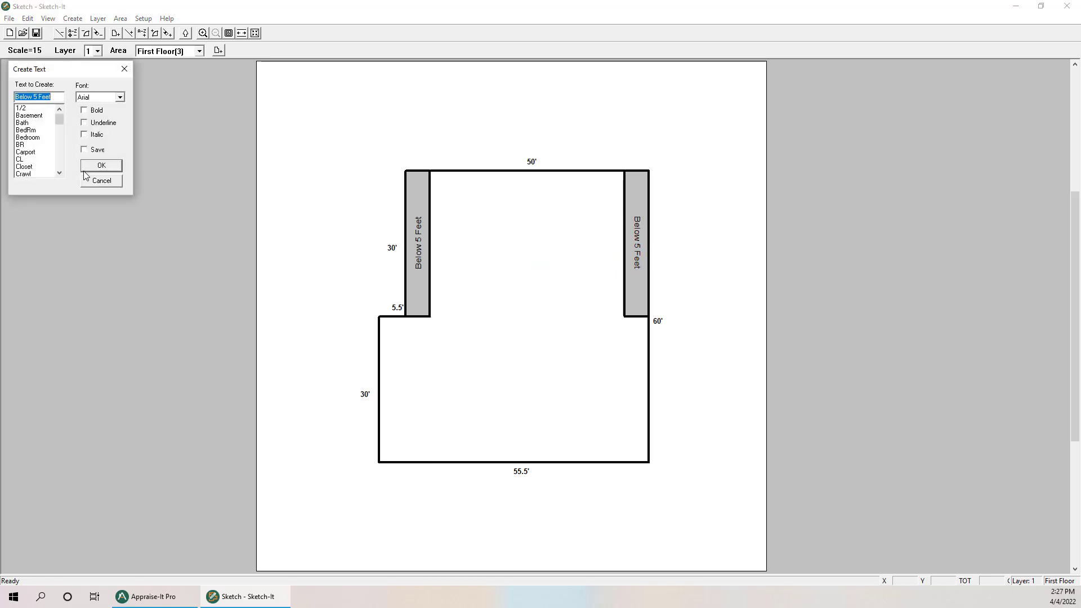
left_click(100, 181)
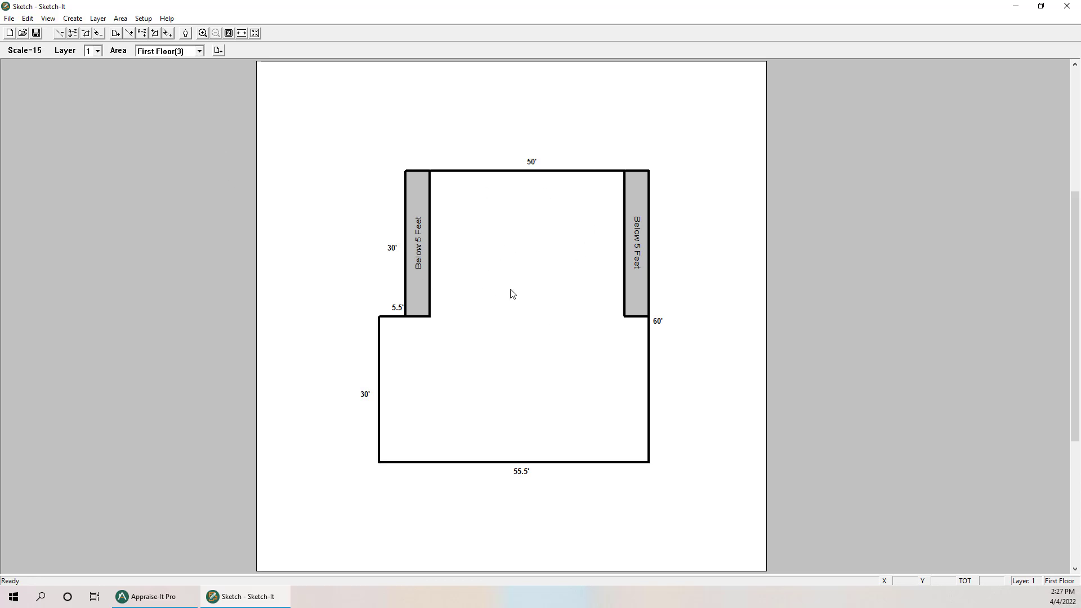
Draw a 40' horizontal interior line joining the lower inner corners of the two grey strips.
left_click(128, 34)
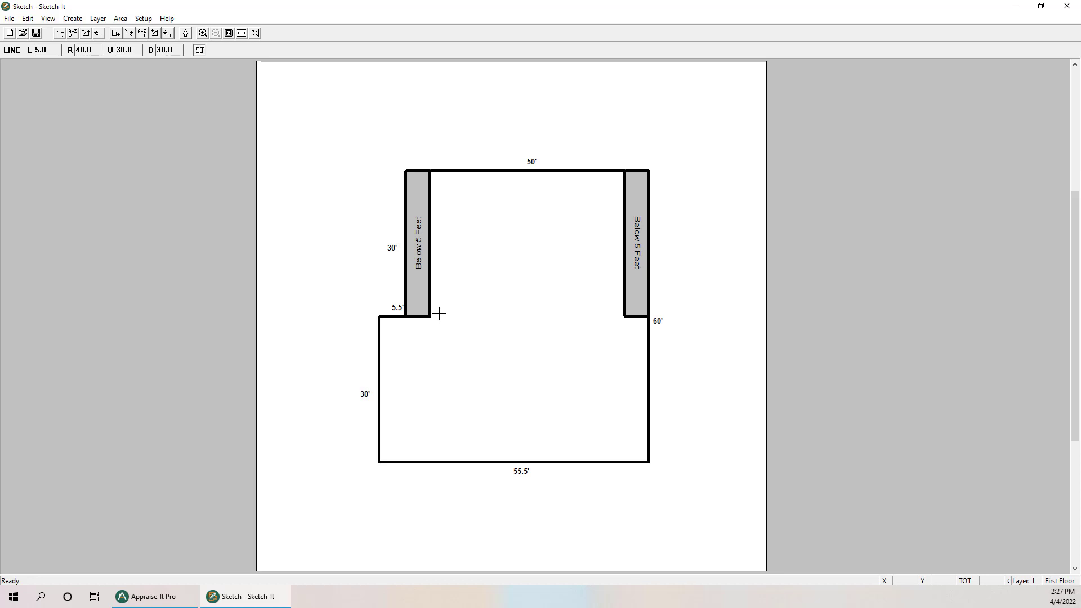
left_click(439, 313)
key("Right")
key("Right")
key("Right")
key("Right")
key("Right")
key("Right")
key("Right")
key("Right")
key("Right")
key("Right")
key("Right")
key("Right")
key("Right")
key("Right")
key("Right")
key("Right")
key("Right")
key("Right")
key("Right")
key("Right")
key("Right")
key("Right")
key("Right")
key("Right")
key("Right")
key("Right")
key("Right")
key("Right")
key("Right")
key("Right")
key("Right")
key("Right")
key("Right")
key("Right")
key("Right")
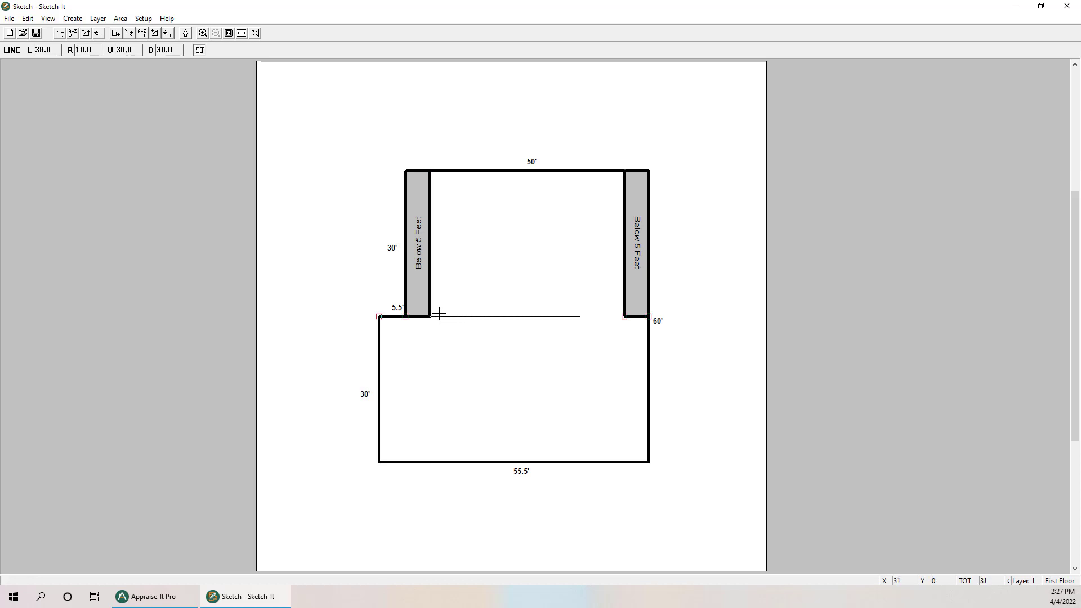
key("Right")
key("Return")
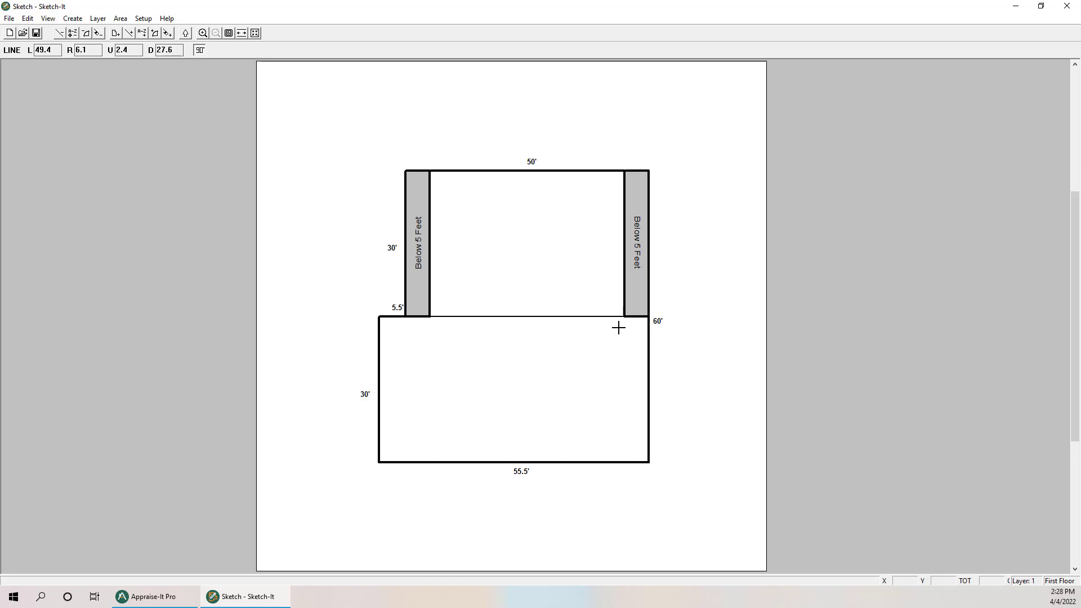
Place two Door (Left) icons with a width of 3 on the horizontal interior line, one near each end.
left_click(156, 35)
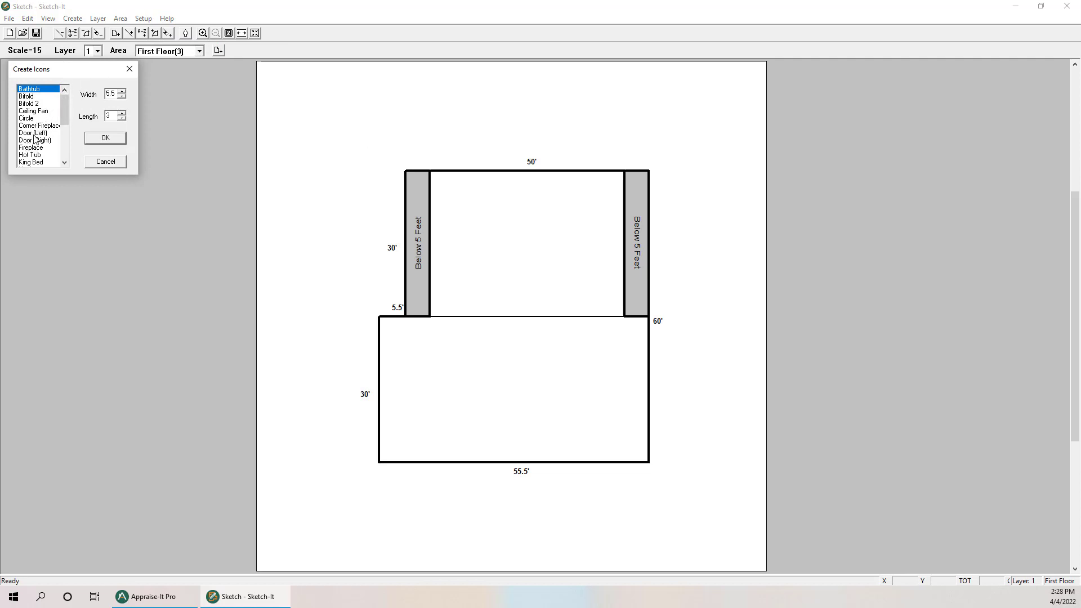
left_click(34, 133)
left_click(122, 95)
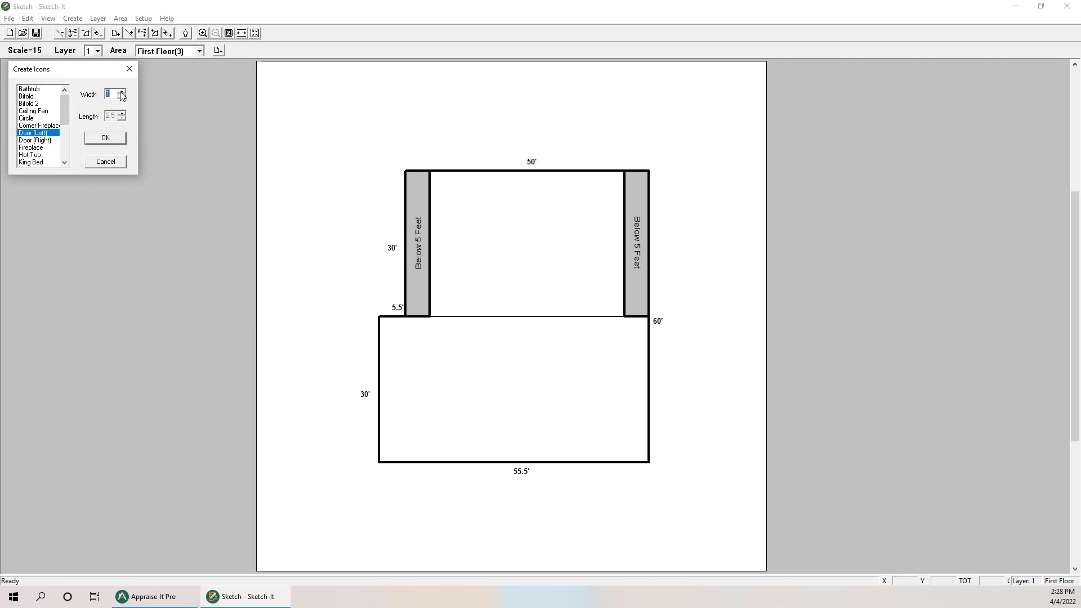
left_click(105, 138)
left_click(595, 324)
left_click(106, 139)
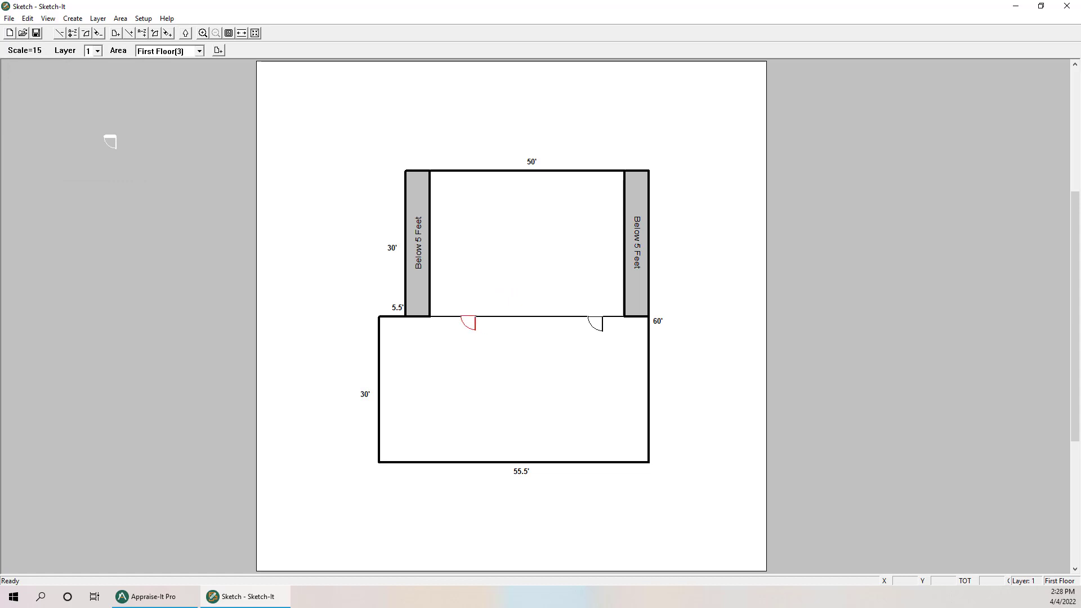
left_click(569, 202)
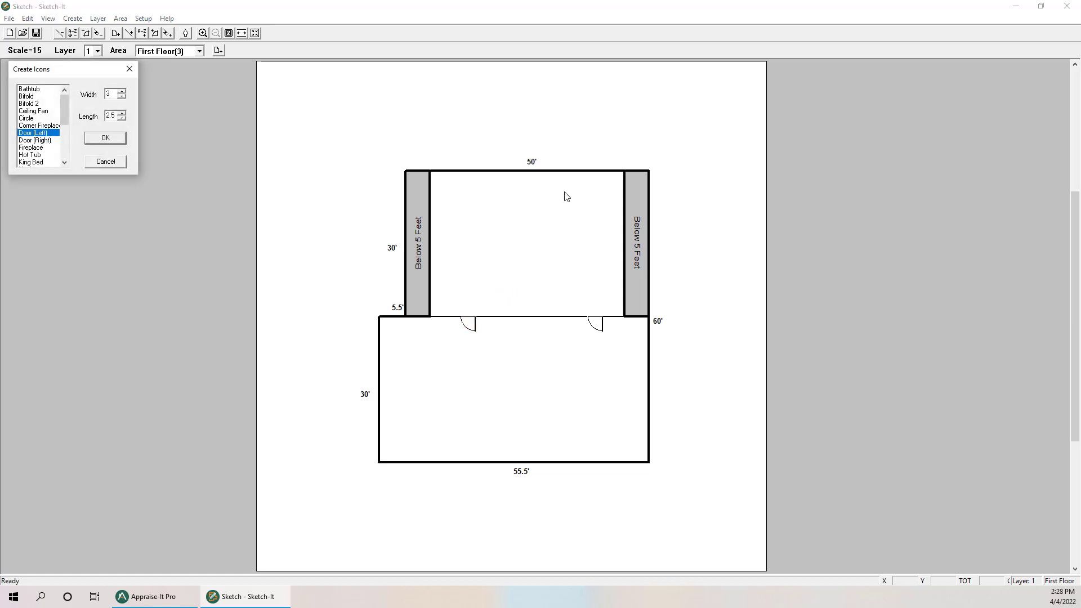
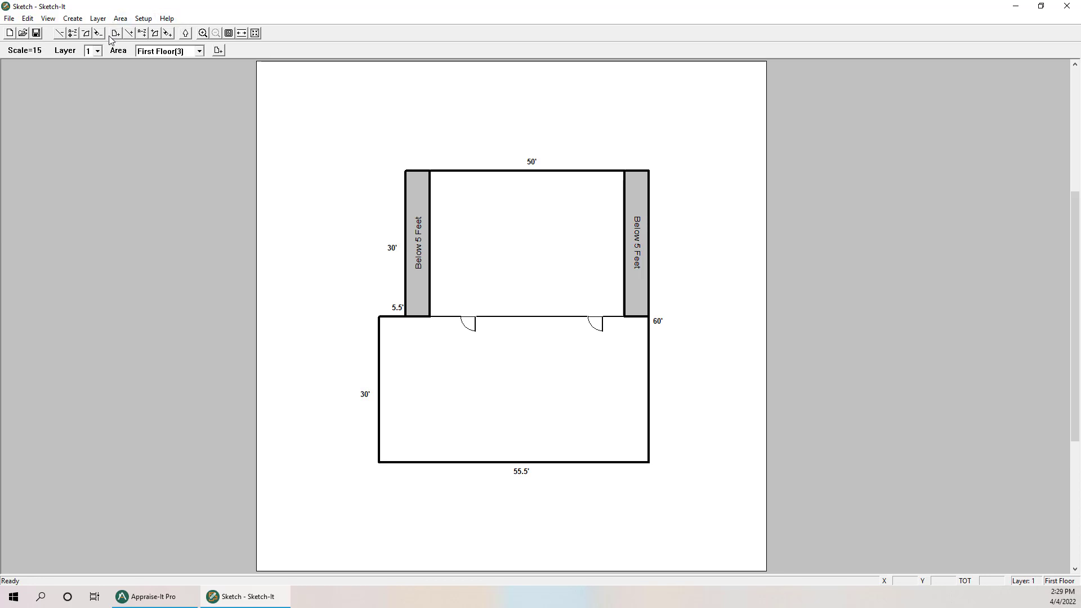
Set up a Stairs icon with a width of 7 and a length of 4.
left_click(155, 34)
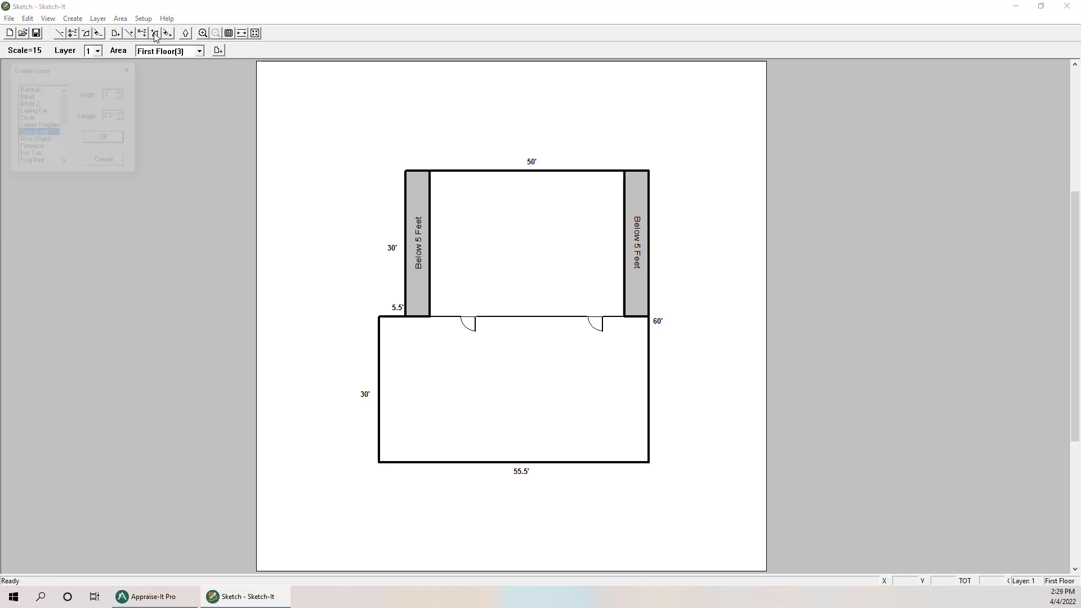
scroll(70, 133, "down", 2)
scroll(71, 133, "down", 2)
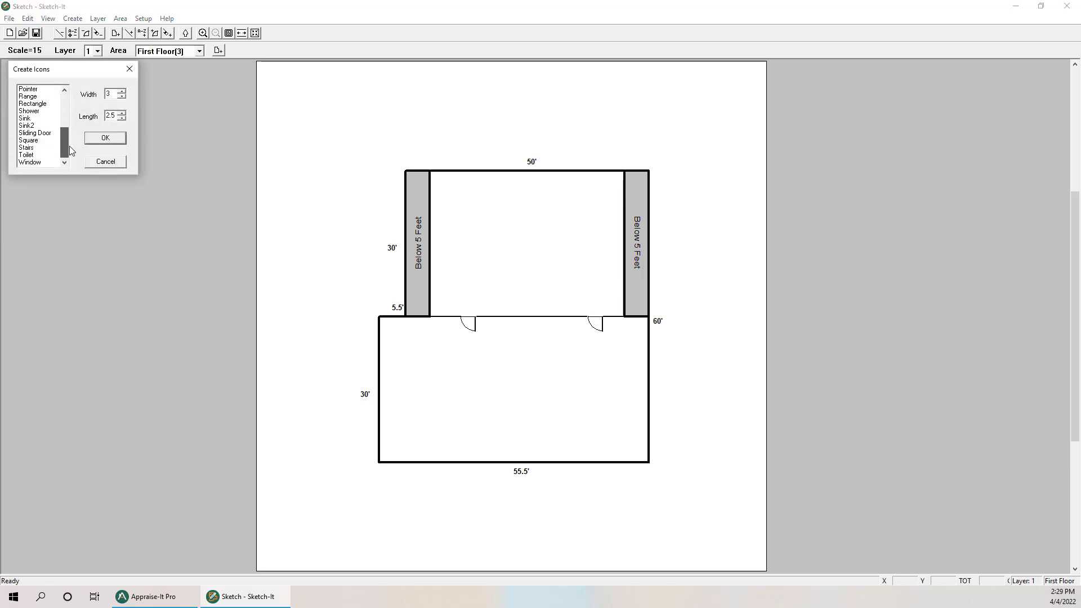
left_click(29, 149)
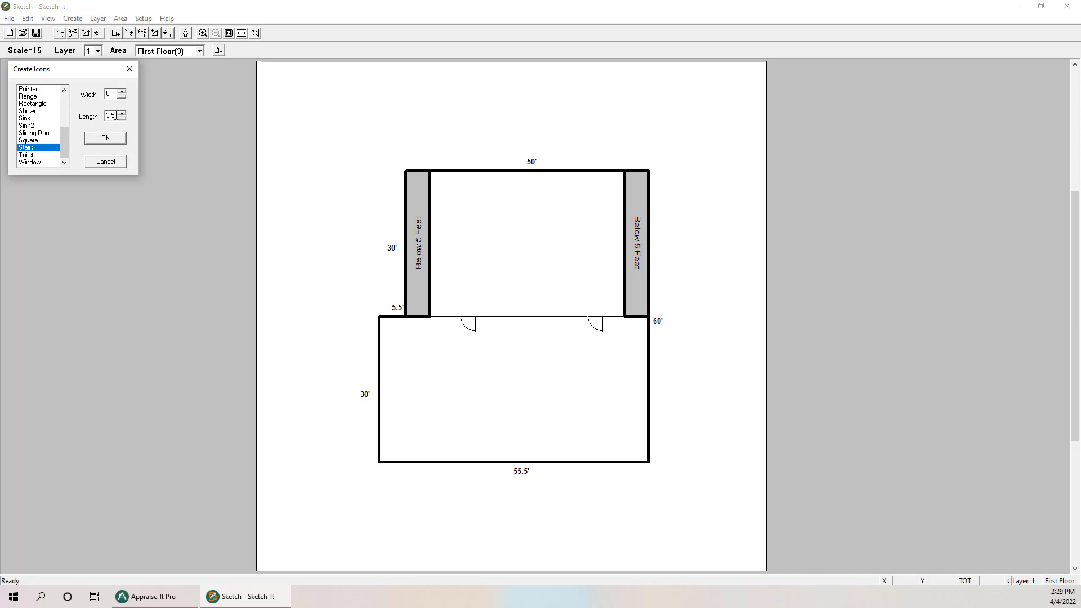
double_click(108, 94)
left_click(115, 116)
double_click(115, 115)
type("4")
double_click(114, 94)
type("7")
Rotate the stairs icon upright, place it against the right wall just below the interior line, and finish adding icons.
left_click(99, 139)
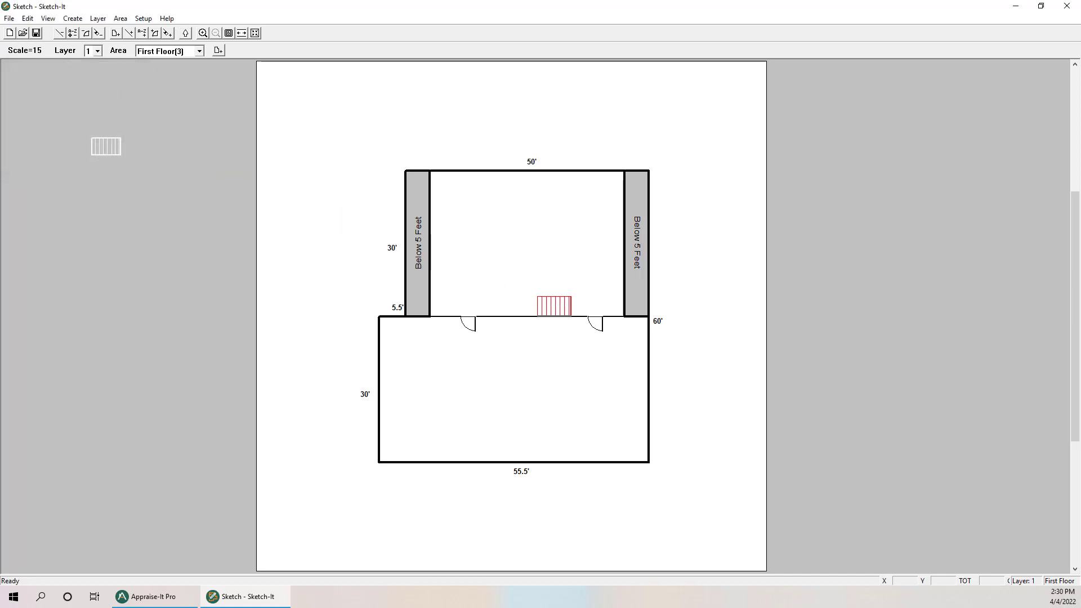
left_click(607, 388)
key("r")
key("r")
left_click_drag(583, 382, 637, 358)
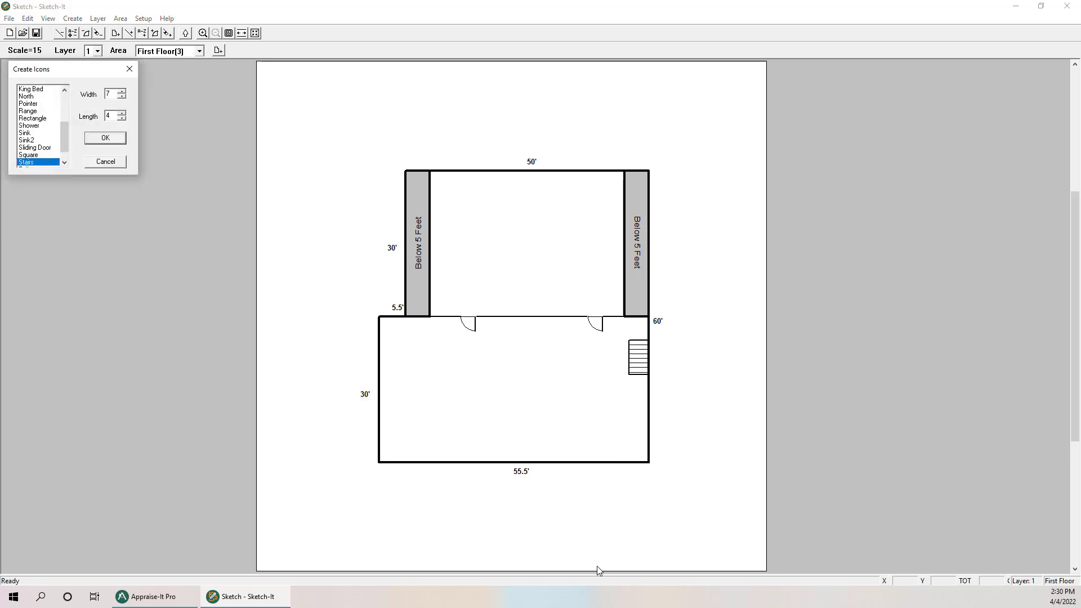
left_click(106, 162)
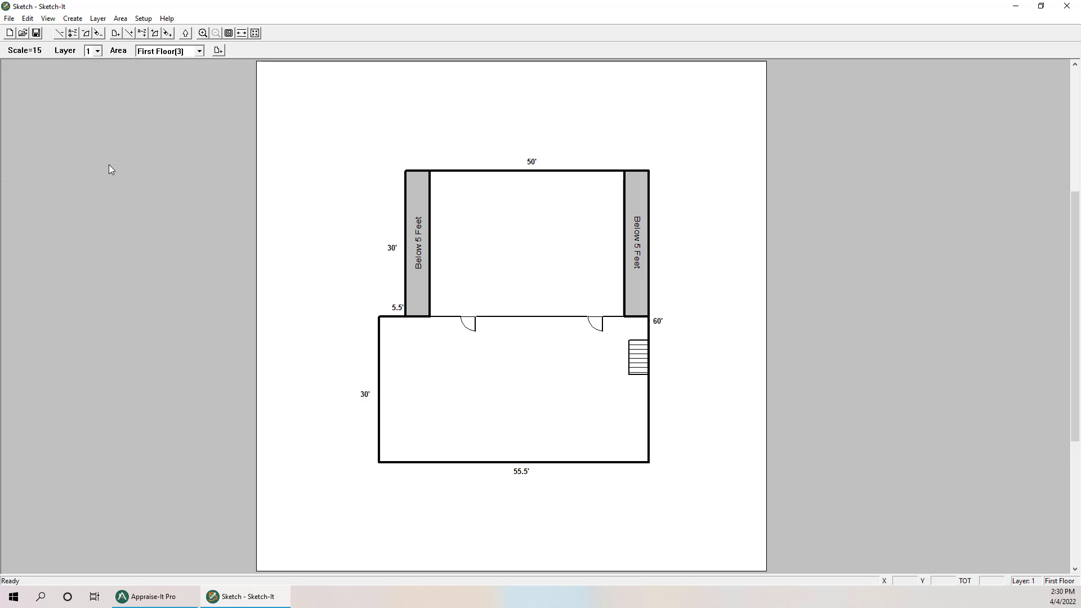